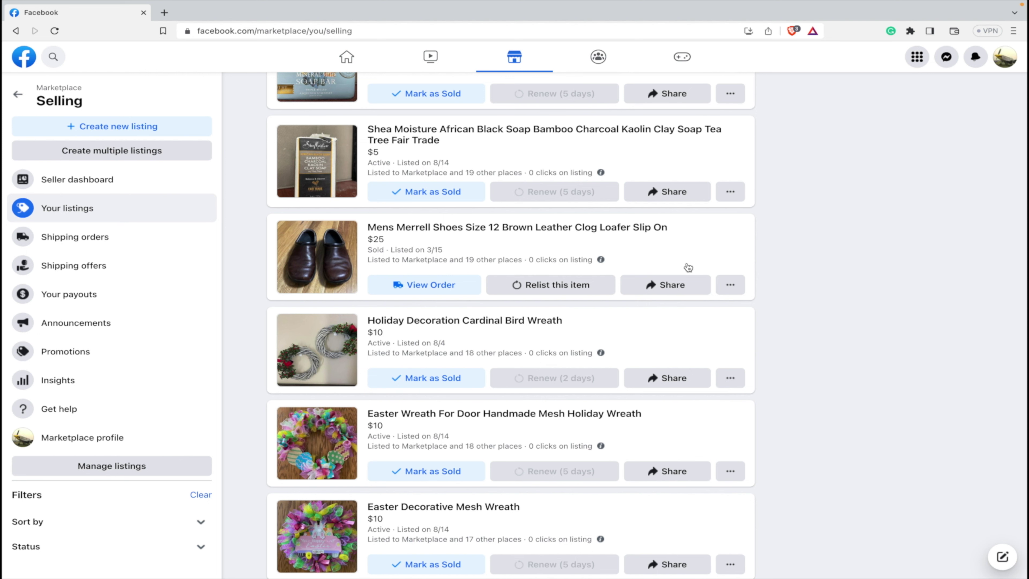
- Open the options menu on the sold Mens Merrell Shoes listing
left_click(733, 285)
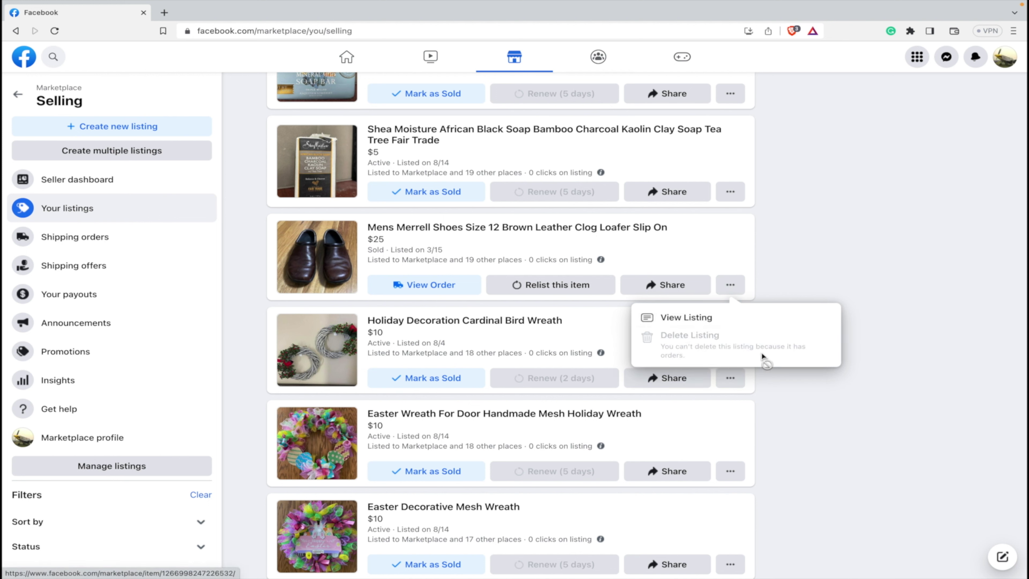
- Dismiss the View Listing / Delete Listing menu on the Mens Merrell Shoes listing
left_click(807, 278)
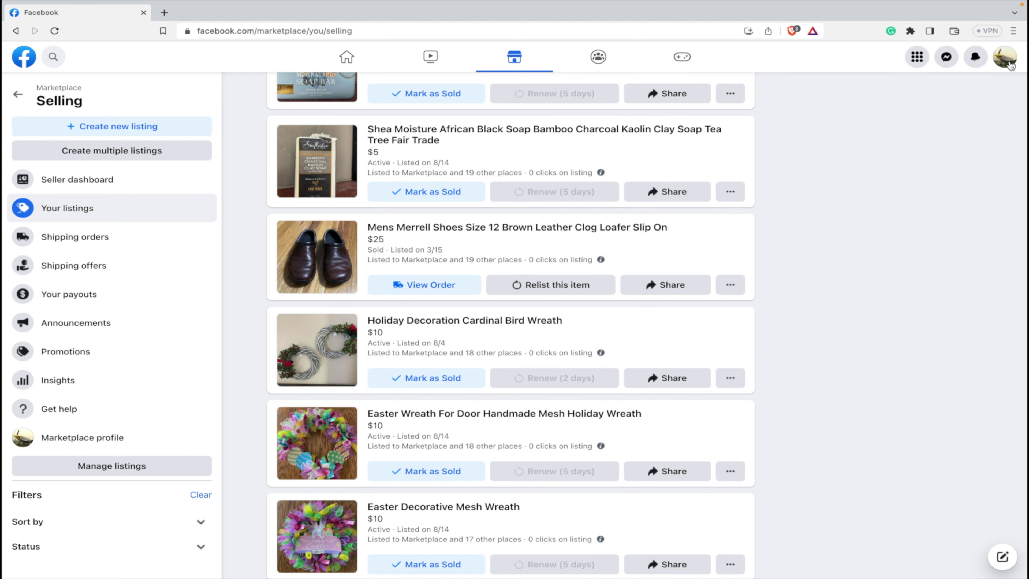
- Go to the Activity log from your profile and expand Logged actions and other activity
left_click(1005, 61)
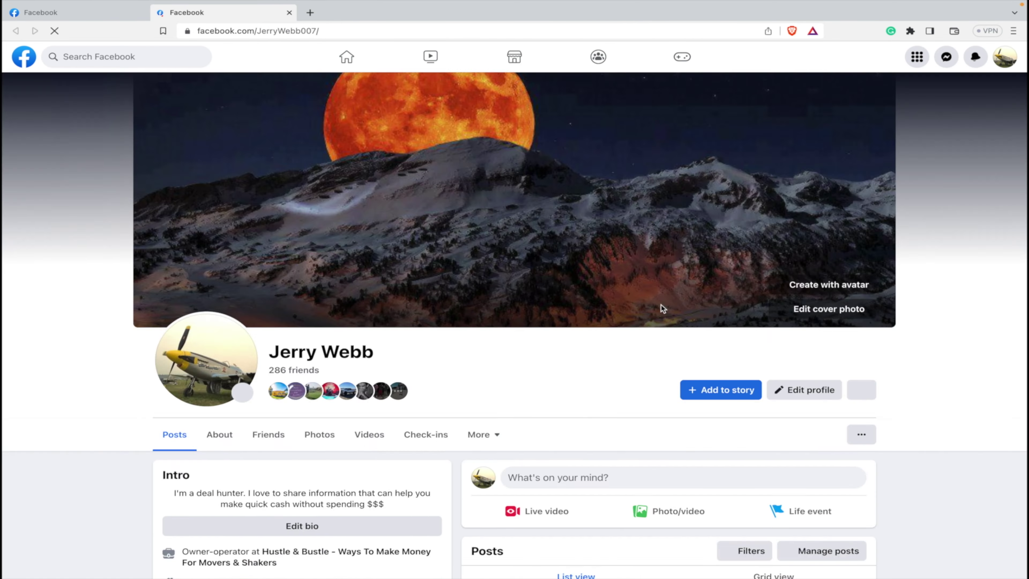
scroll(661, 305, "down", 5)
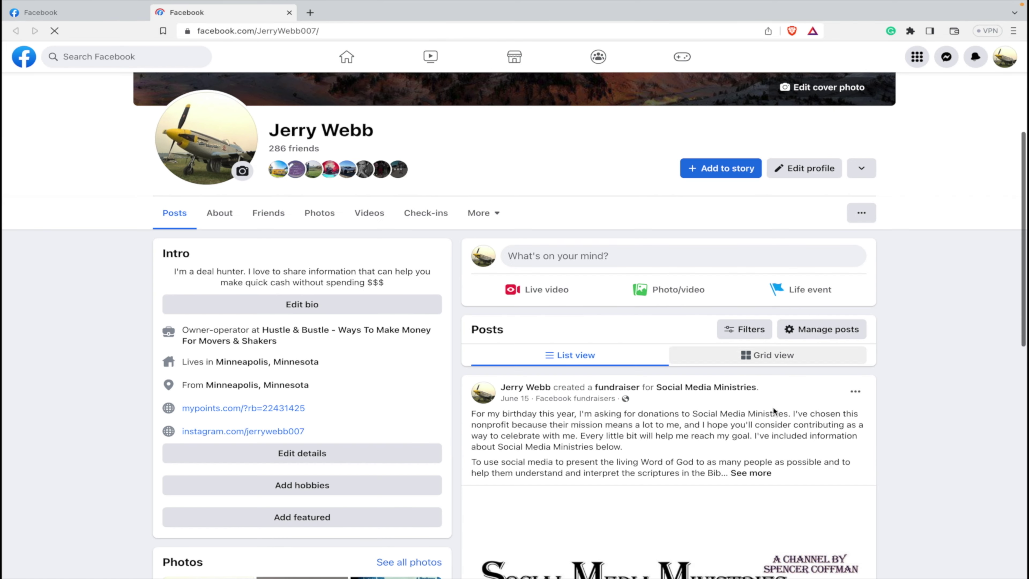
left_click(862, 217)
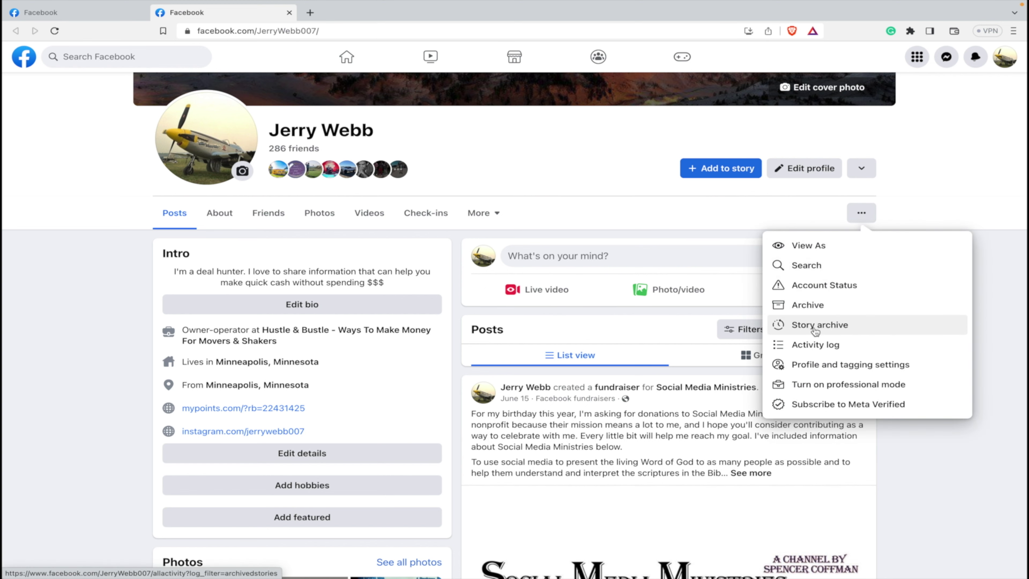
left_click(815, 345)
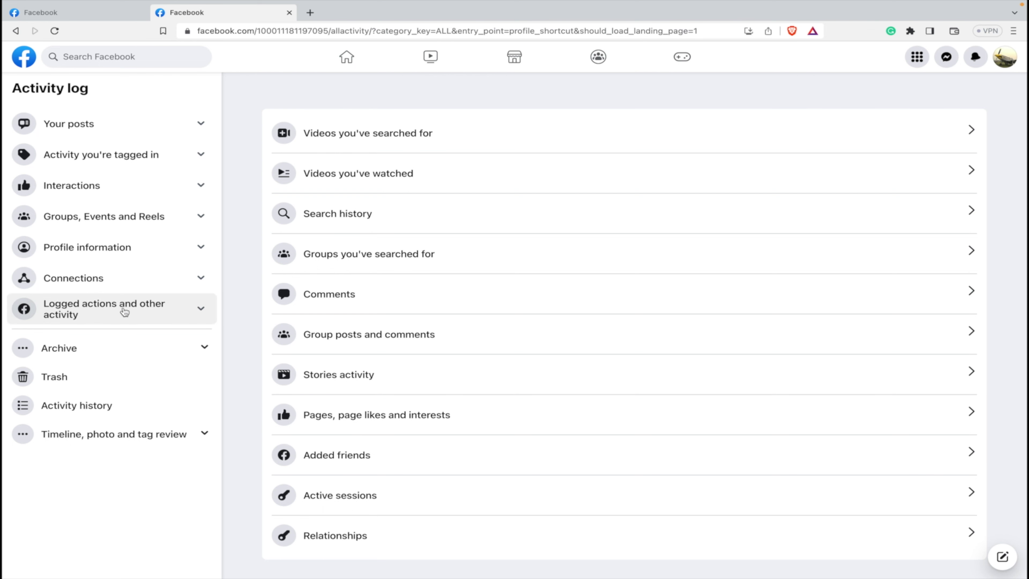
left_click(197, 313)
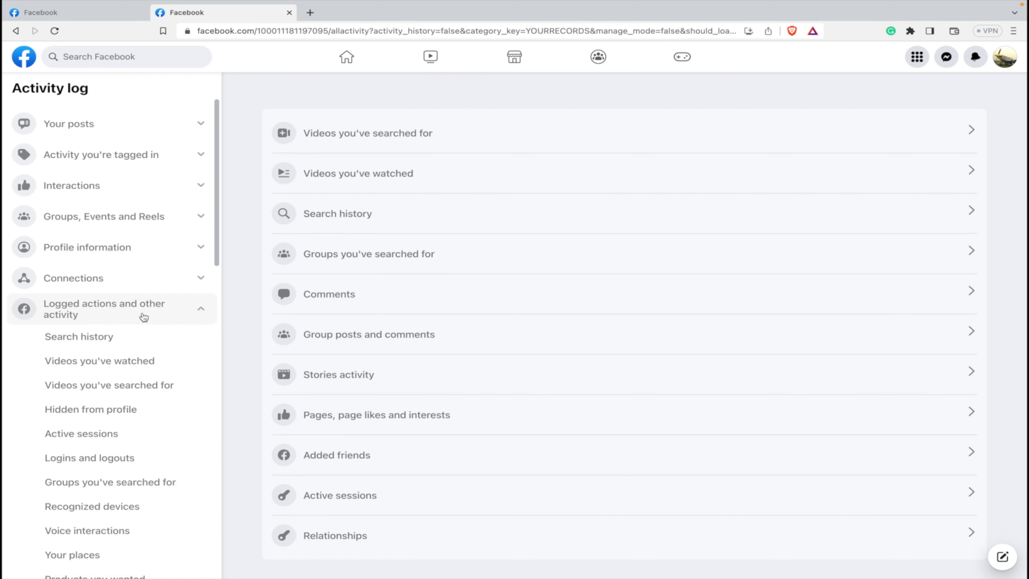
scroll(118, 346, "down", 15)
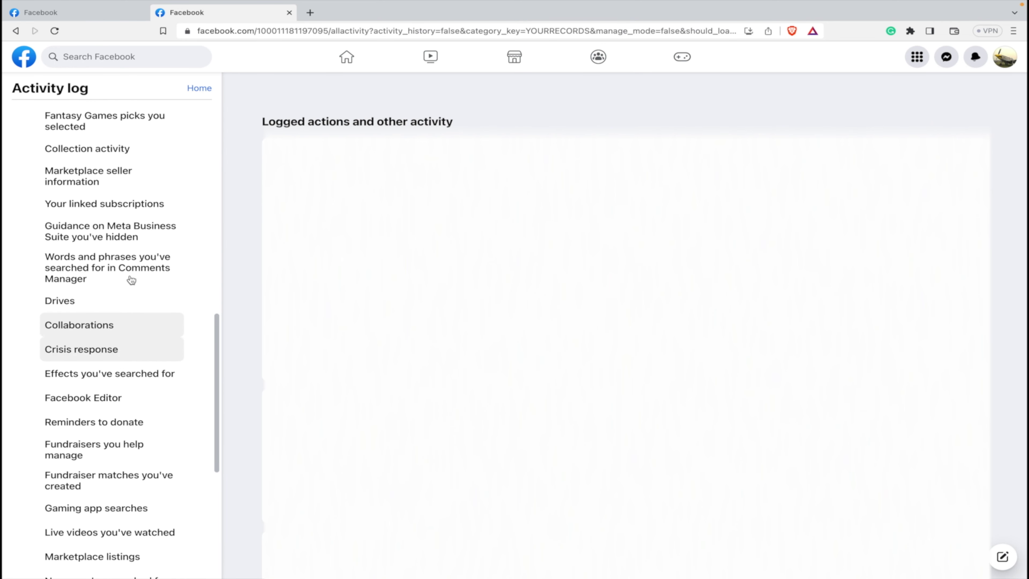
scroll(81, 273, "down", 5)
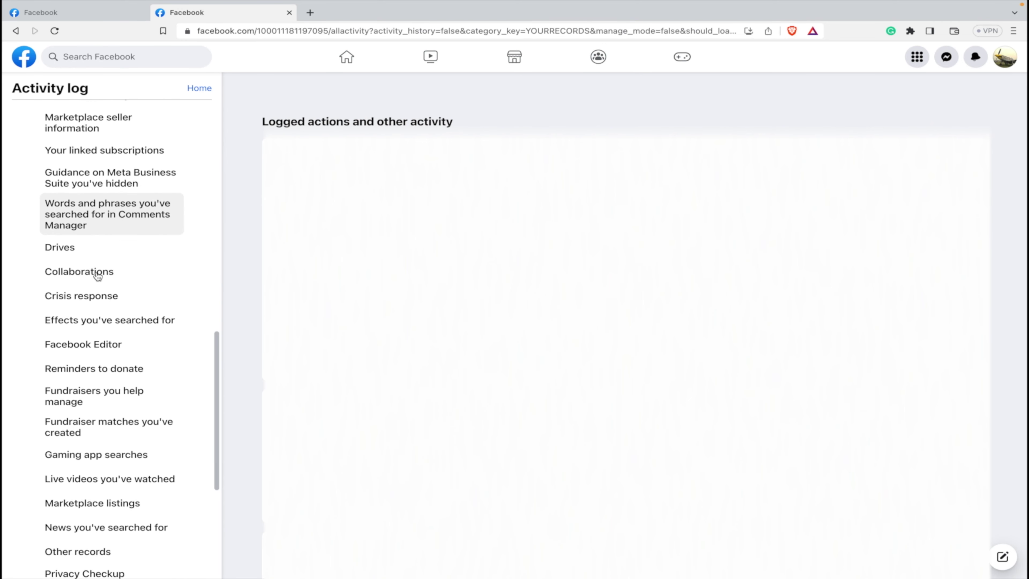
- Show the Marketplace listings activity records and locate the Mens Merrell Shoes entry
left_click(82, 450)
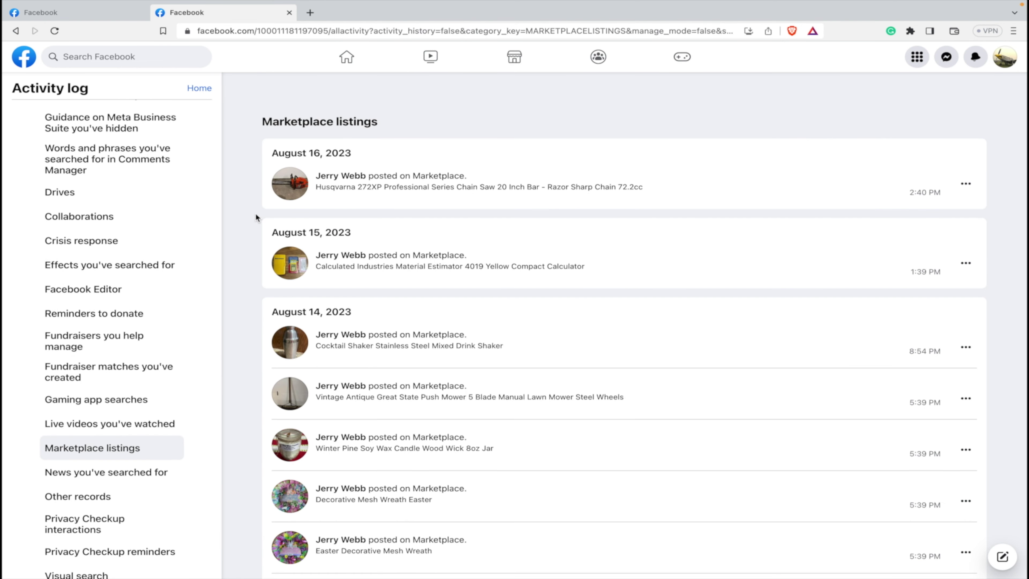
scroll(244, 183, "down", 10)
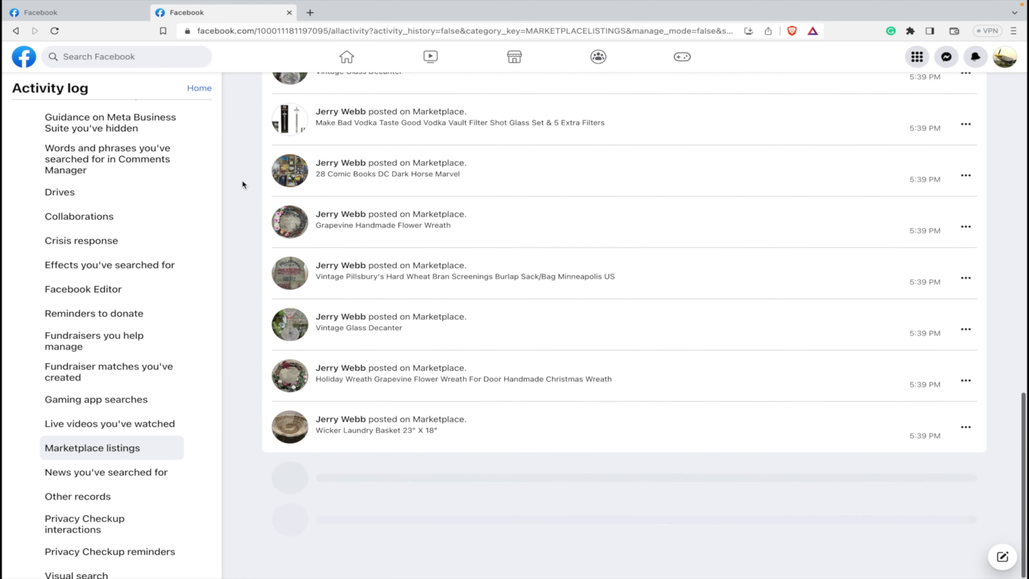
scroll(242, 179, "down", 15)
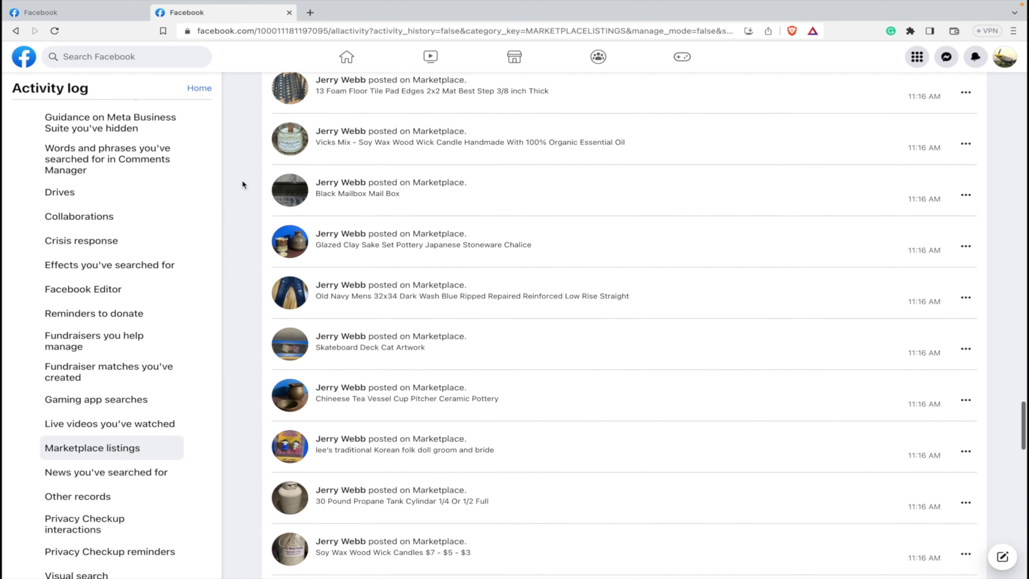
scroll(243, 181, "down", 15)
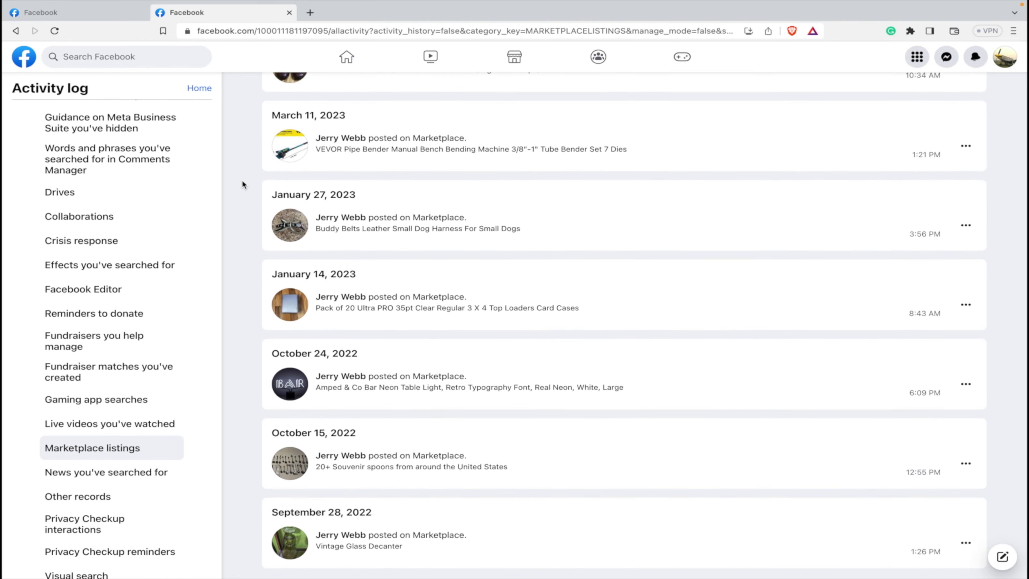
scroll(242, 182, "up", 2)
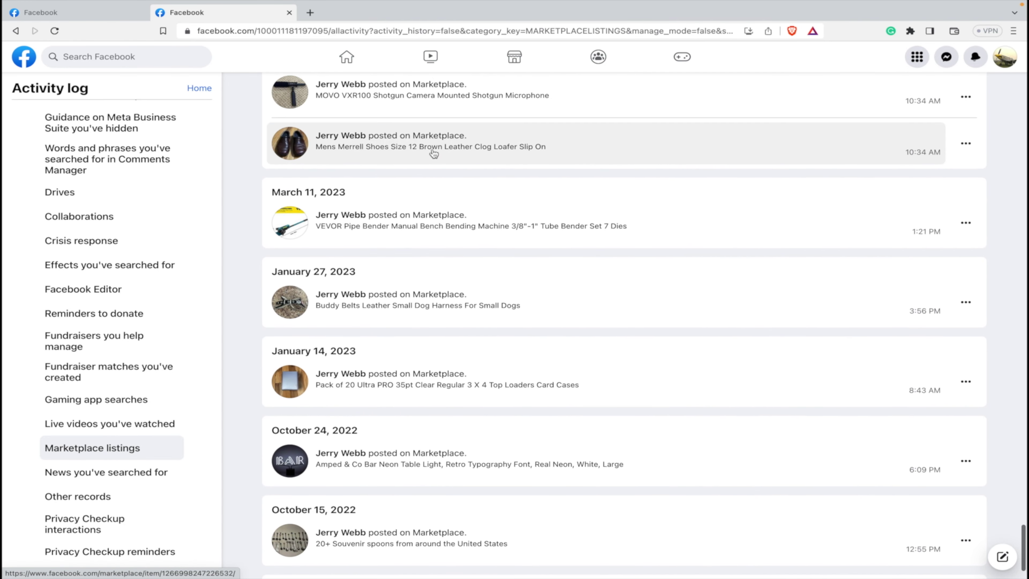
scroll(405, 152, "up", 1)
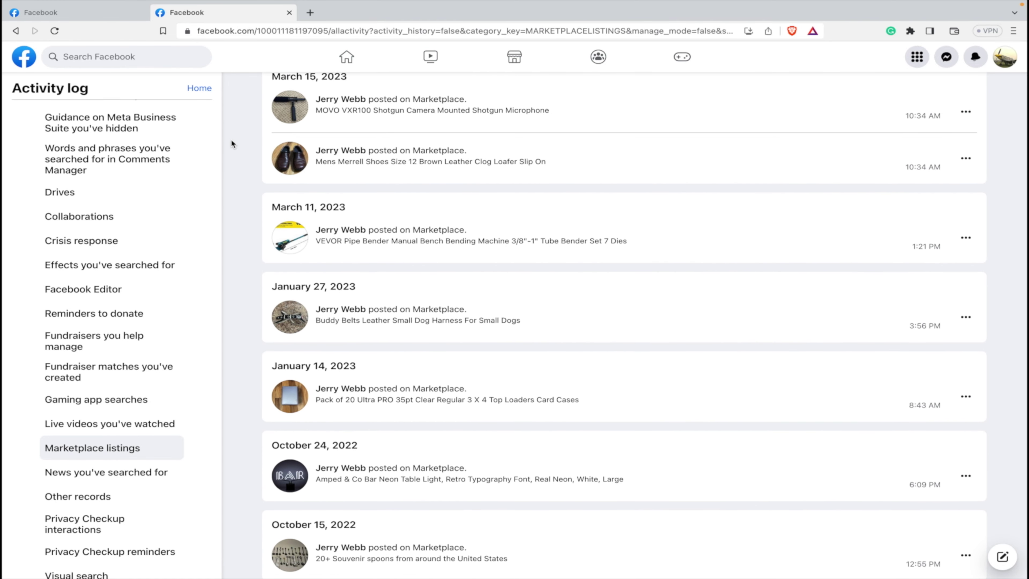
scroll(231, 141, "down", 2)
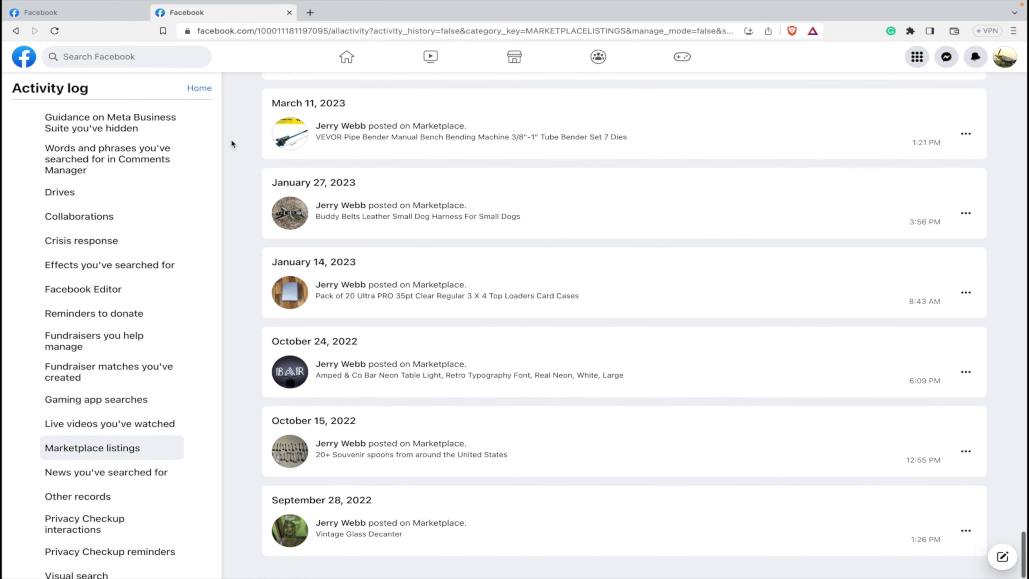
scroll(245, 174, "up", 1)
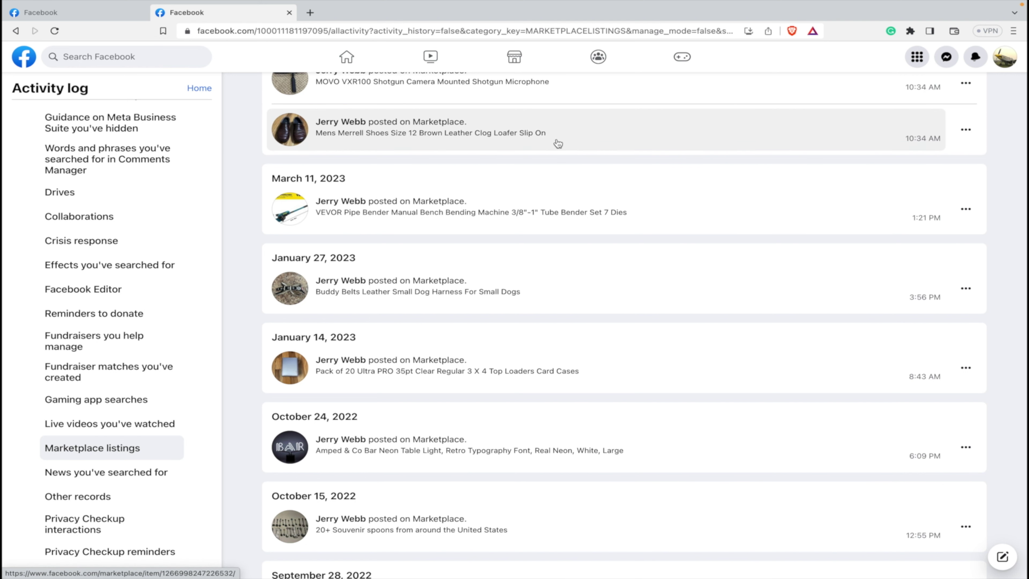
- Delete the Mens Merrell Shoes Size 12 Brown Leather Clog Loafer entry from the activity log
left_click(966, 131)
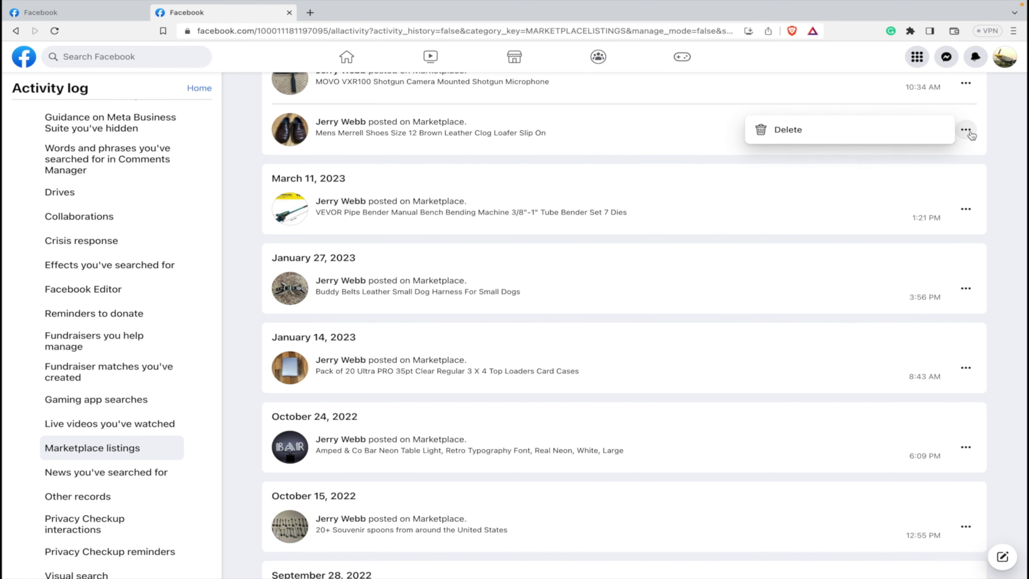
left_click(788, 129)
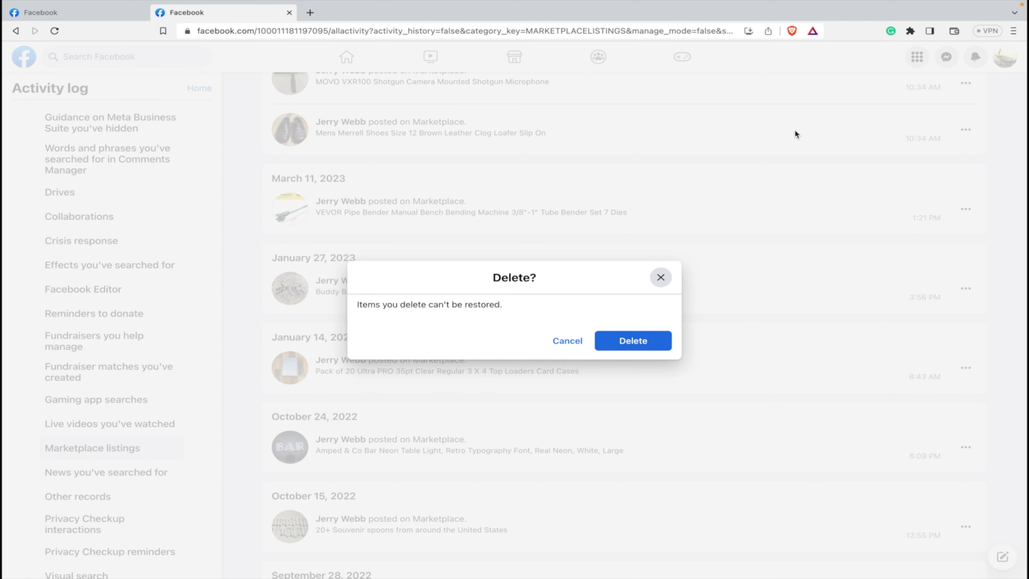
left_click(627, 341)
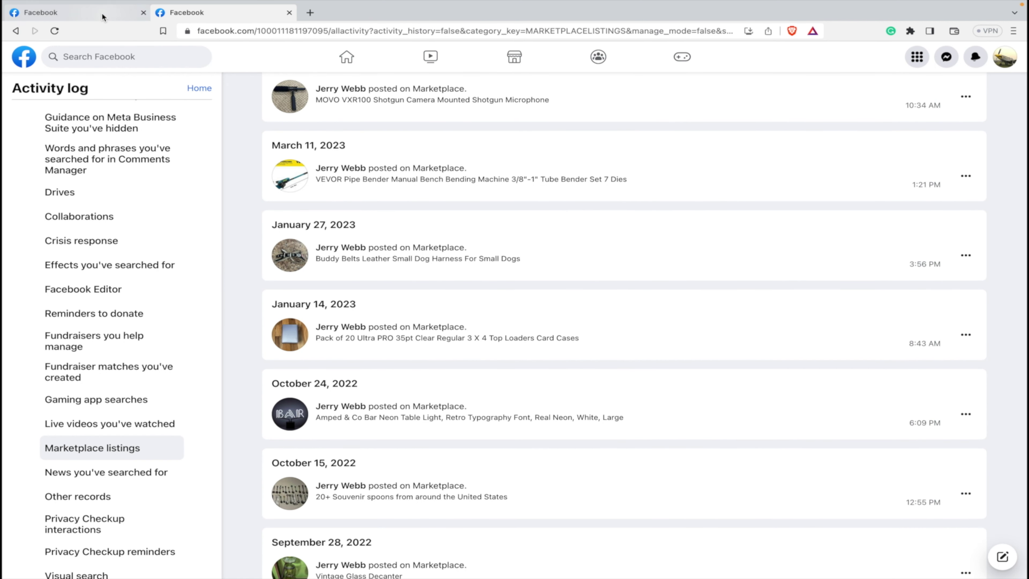
left_click(60, 12)
- Search Your listings for 'merril'
left_click(249, 213)
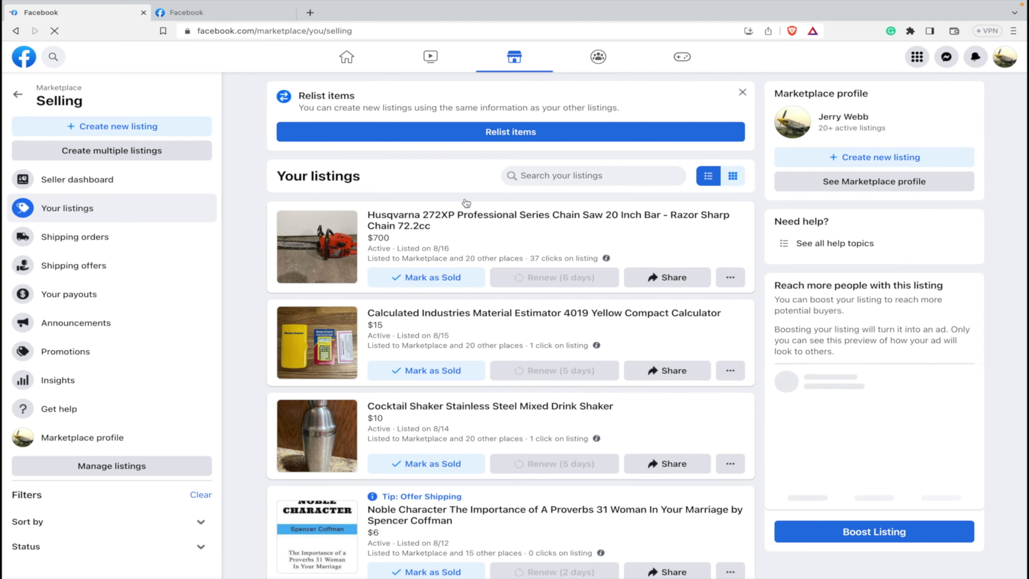
scroll(258, 190, "down", 2)
left_click(583, 106)
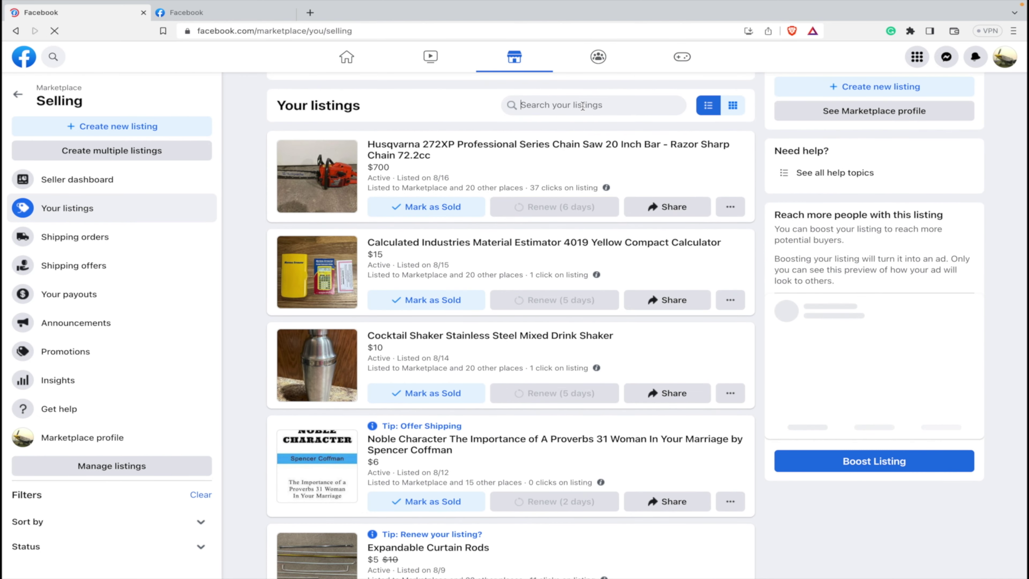
type("merril")
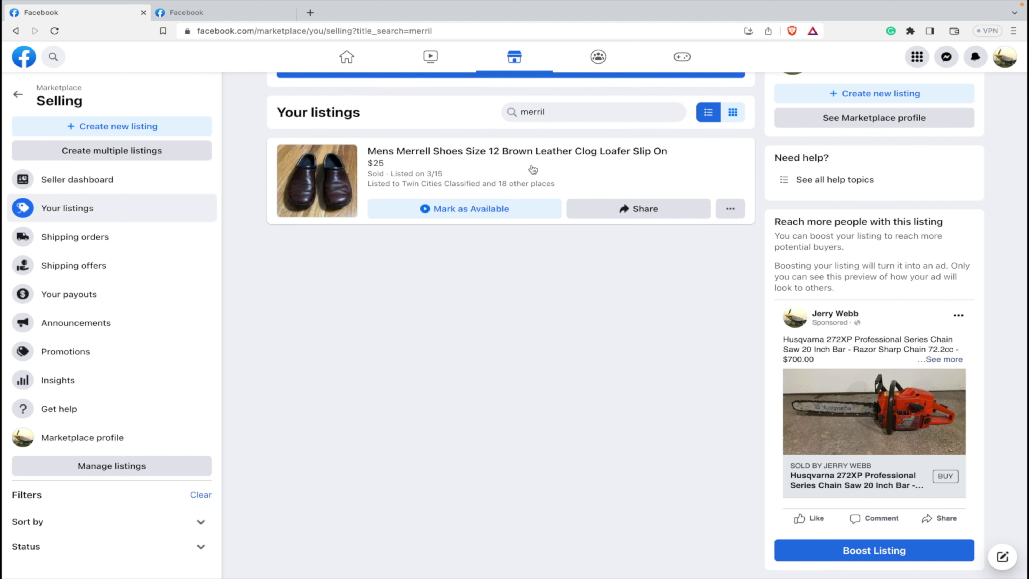
- Delete the Mens Merrell Shoes listing, choosing I'd rather not answer, then clear the search
left_click(729, 209)
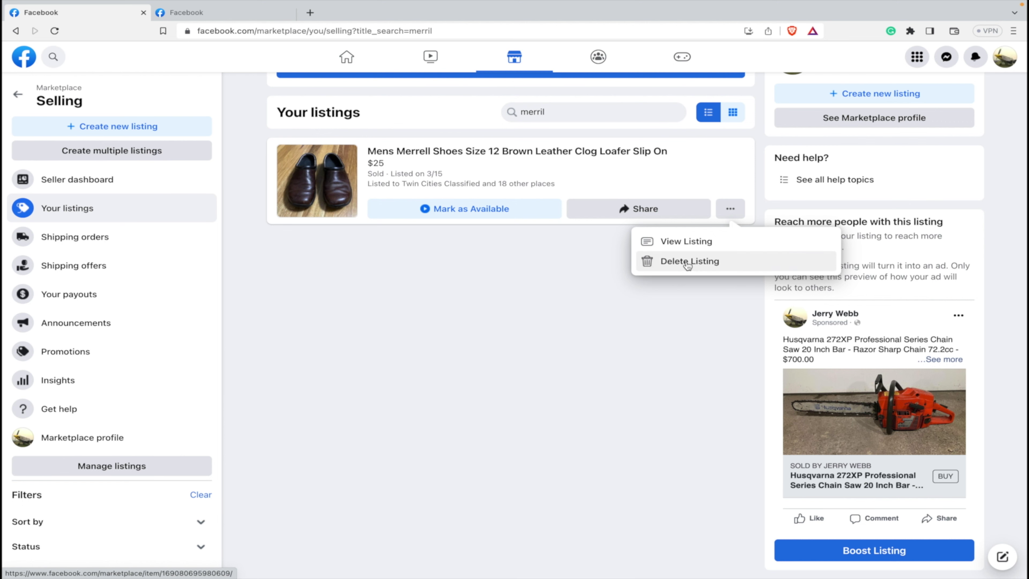
left_click(696, 264)
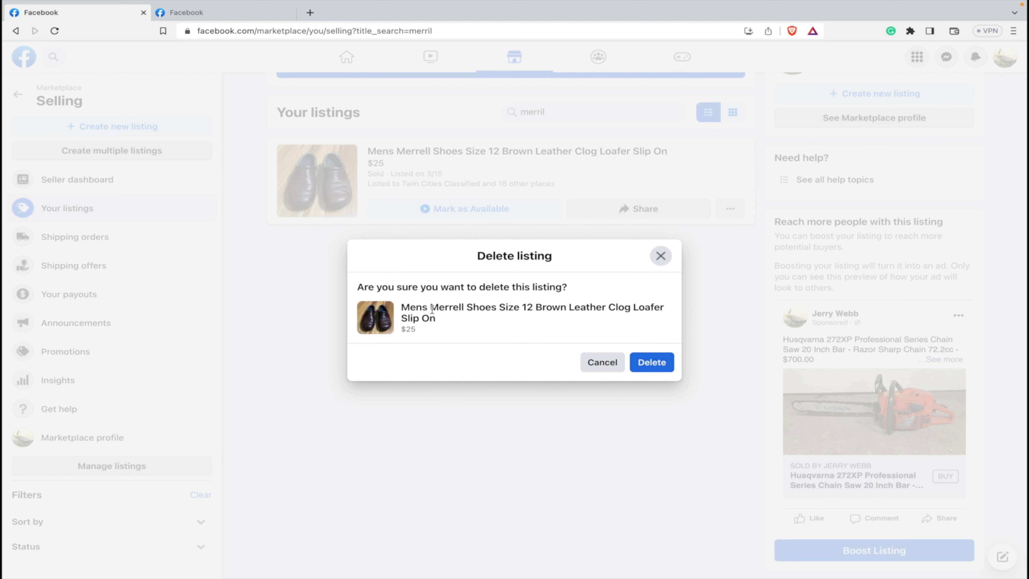
left_click(656, 364)
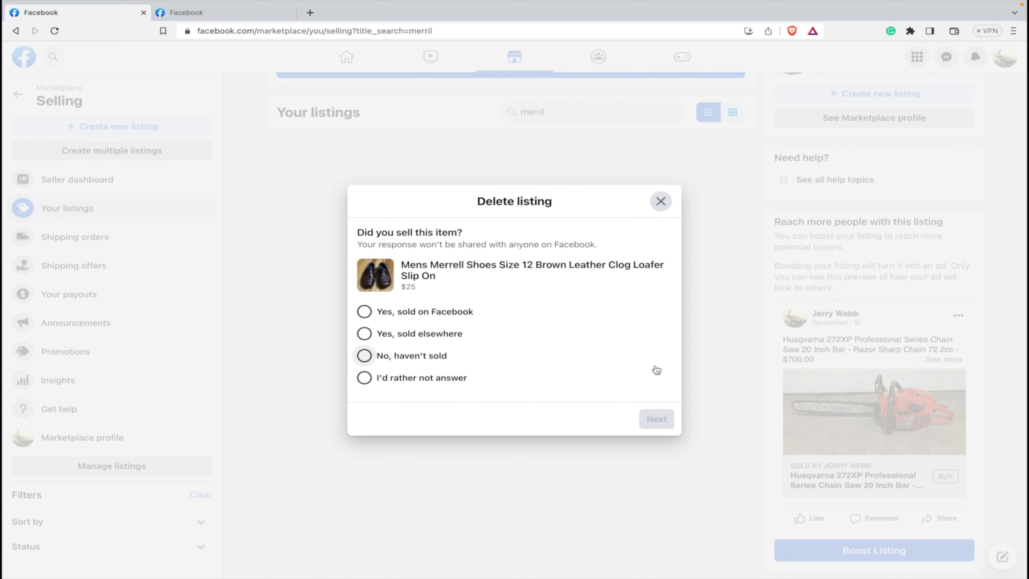
left_click(411, 381)
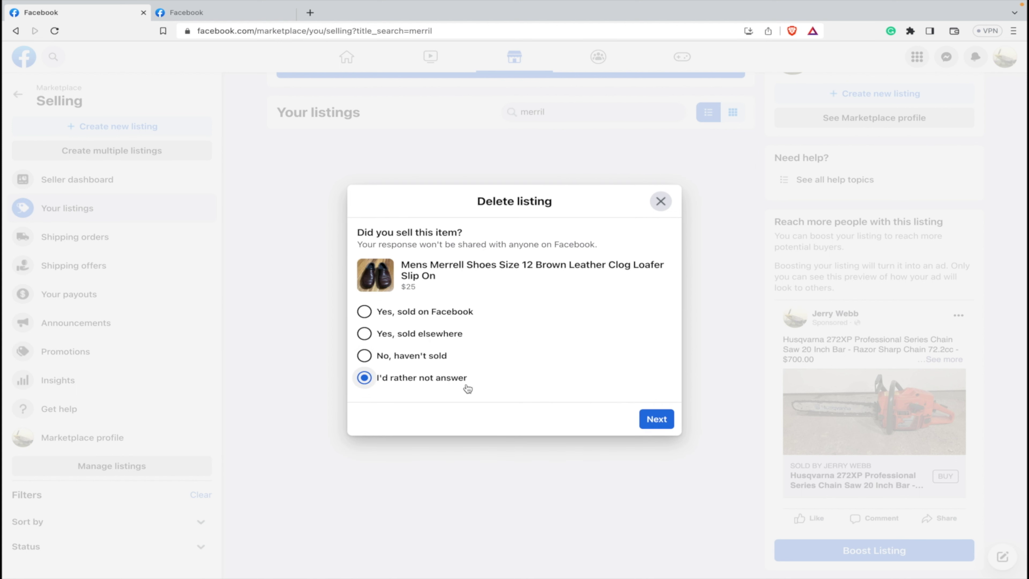
left_click(662, 419)
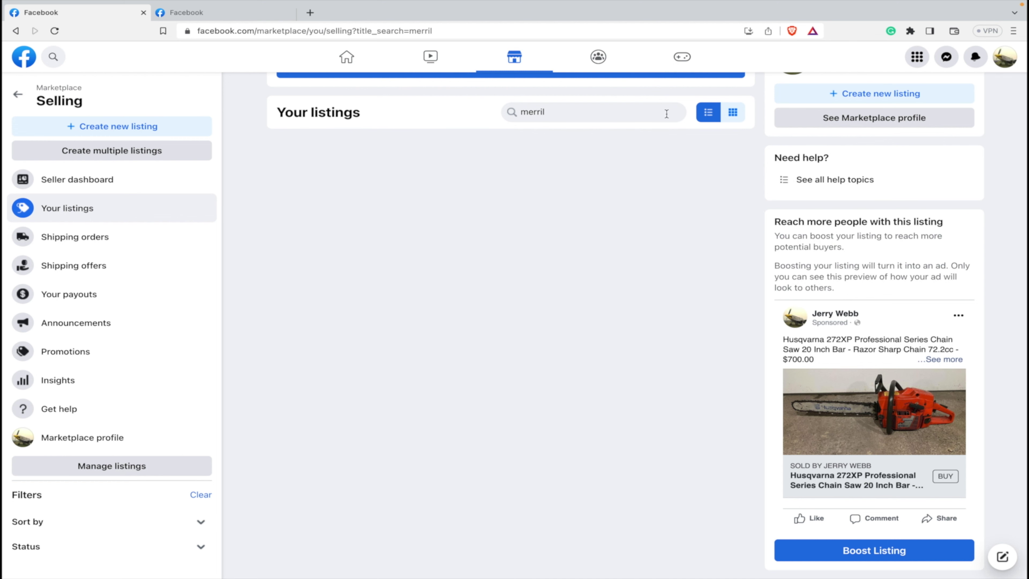
left_click_drag(591, 111, 501, 109)
key("BackSpace")
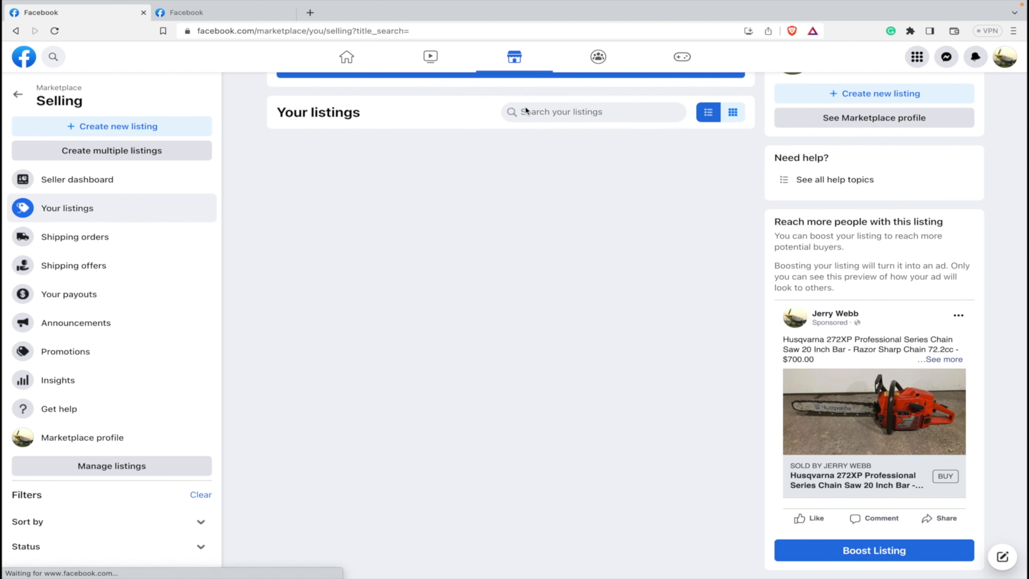
- Search Your listings for 'size 12' and 'merrel' to confirm nothing remains, then open Shipping orders
type("size 12")
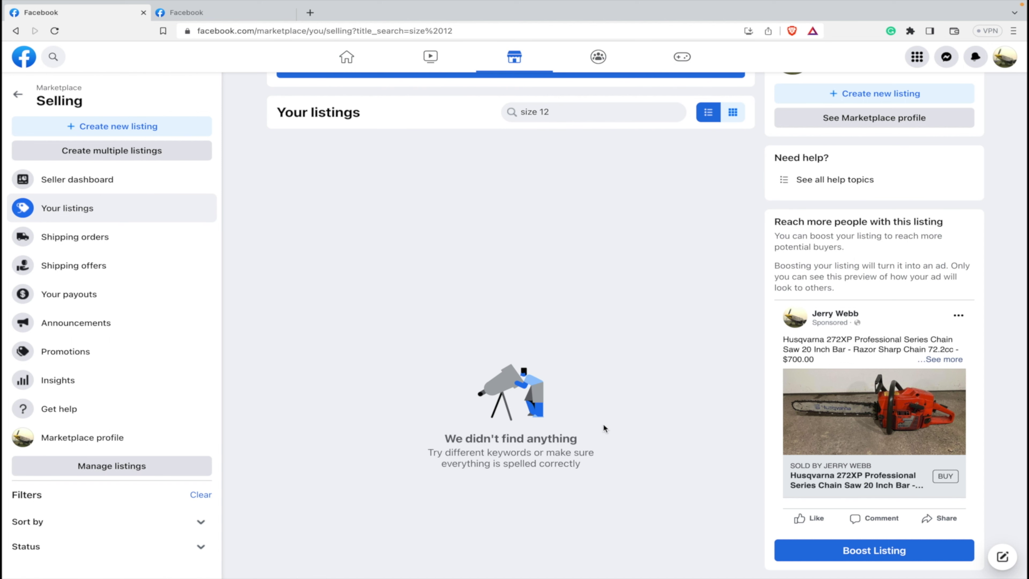
left_click_drag(554, 110, 466, 117)
type("merrel")
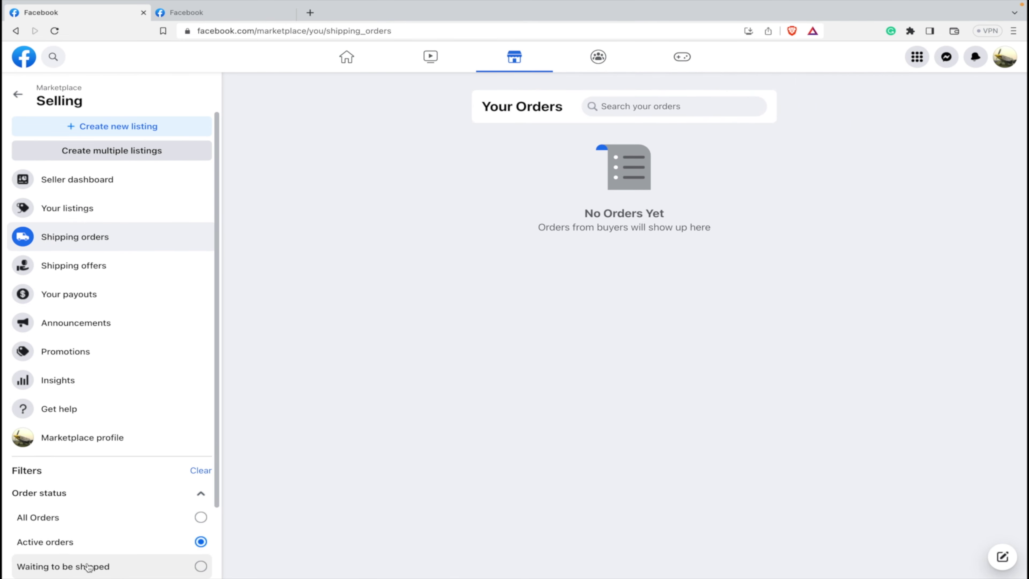
left_click(201, 519)
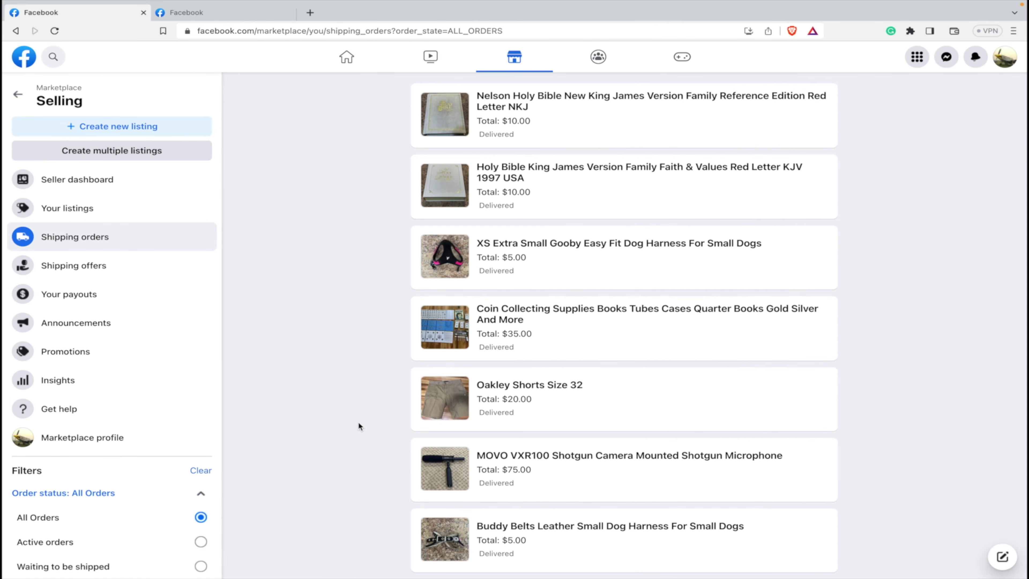
- Scroll through the All Orders list of seven delivered shipping orders
scroll(579, 220, "down", 2)
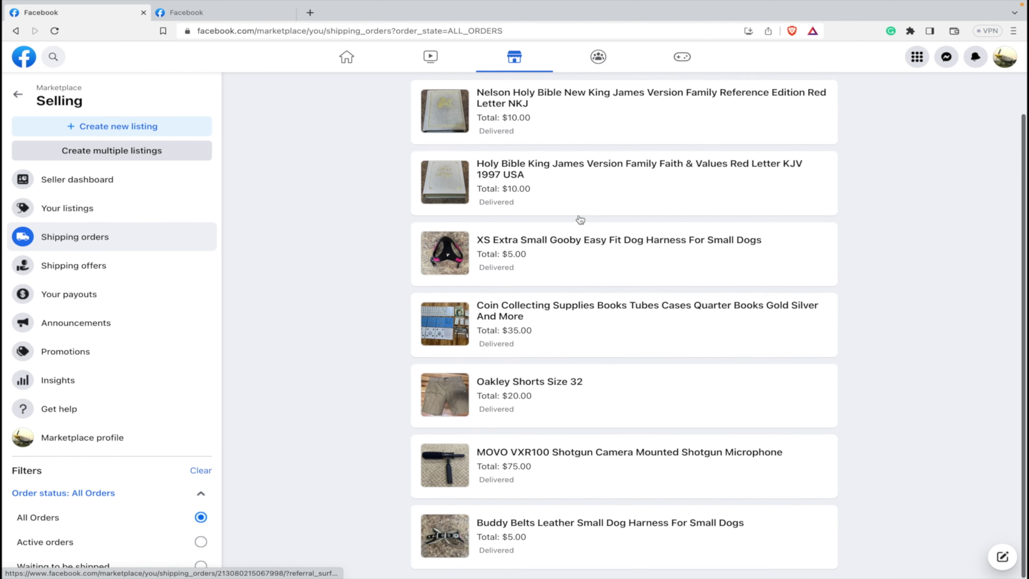
scroll(470, 181, "up", 1)
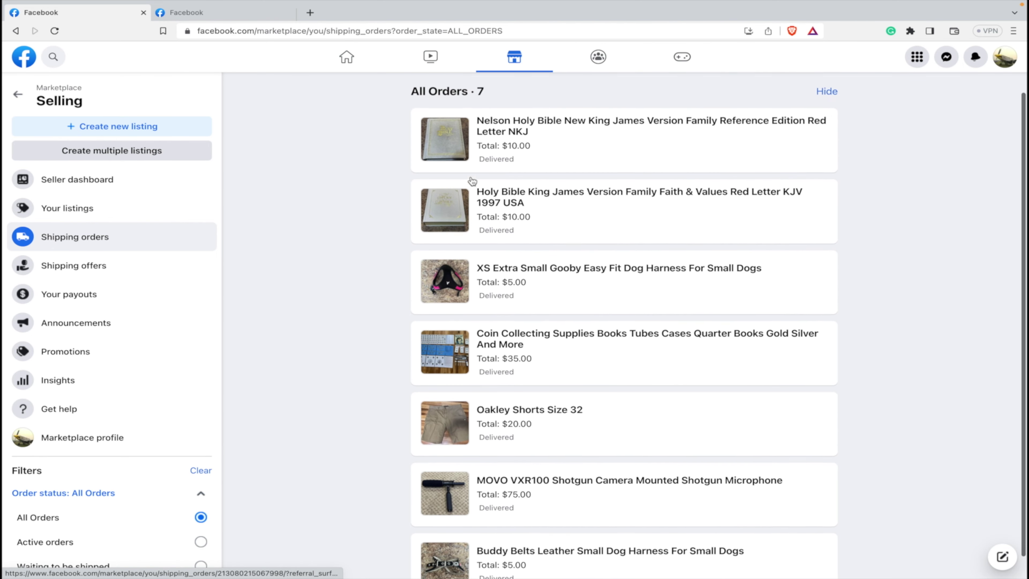
scroll(471, 182, "down", 1)
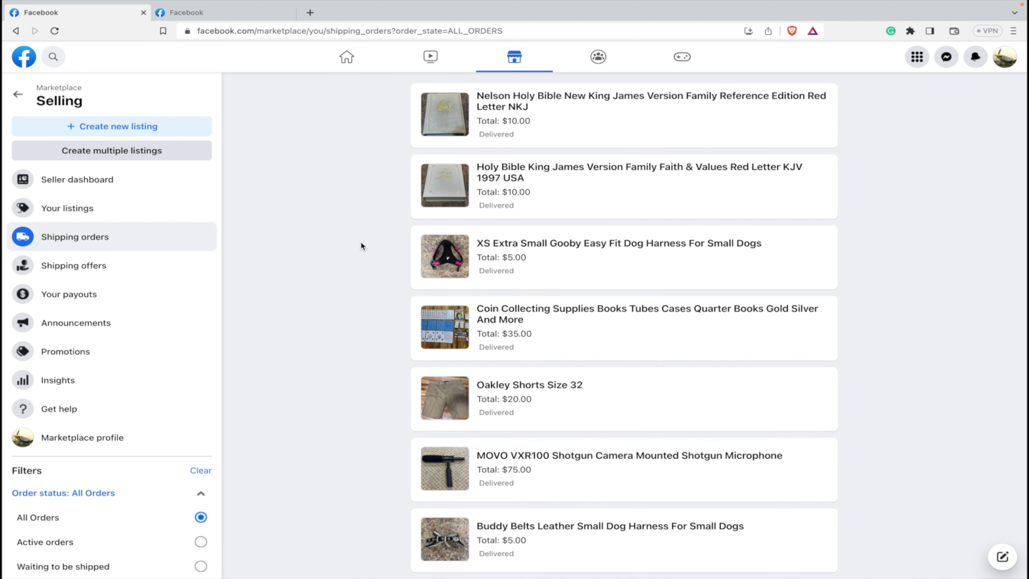